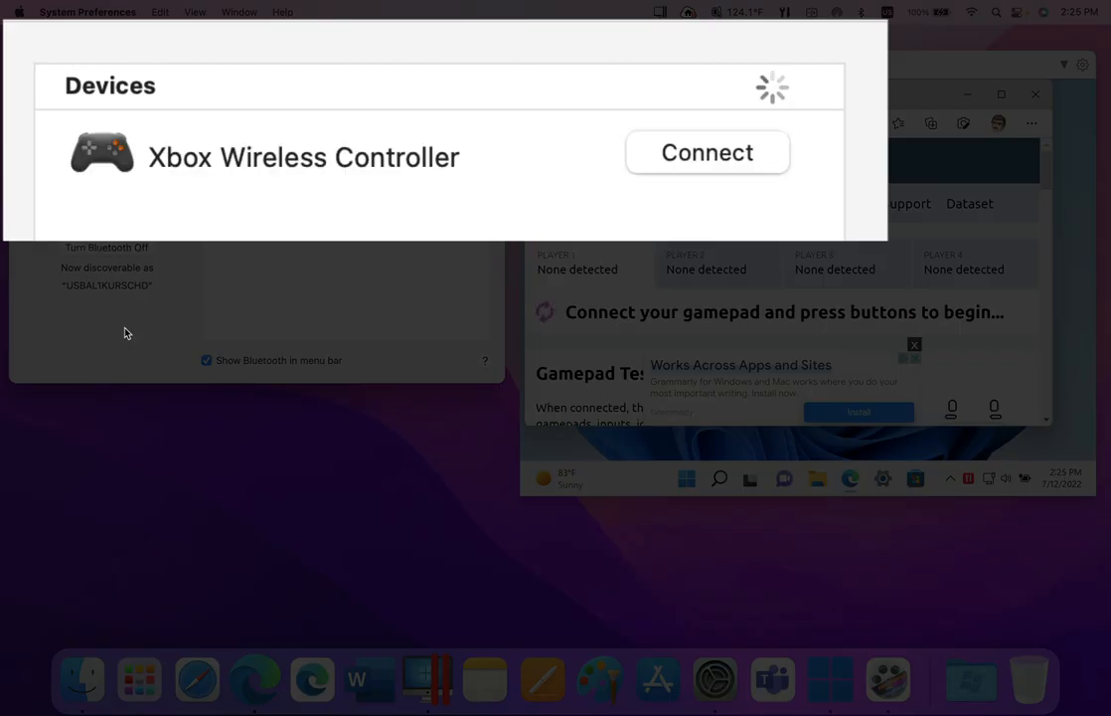
# - Connect the Xbox Wireless Controller in macOS Bluetooth and confirm it shows Connected
pyautogui.click(679, 157)
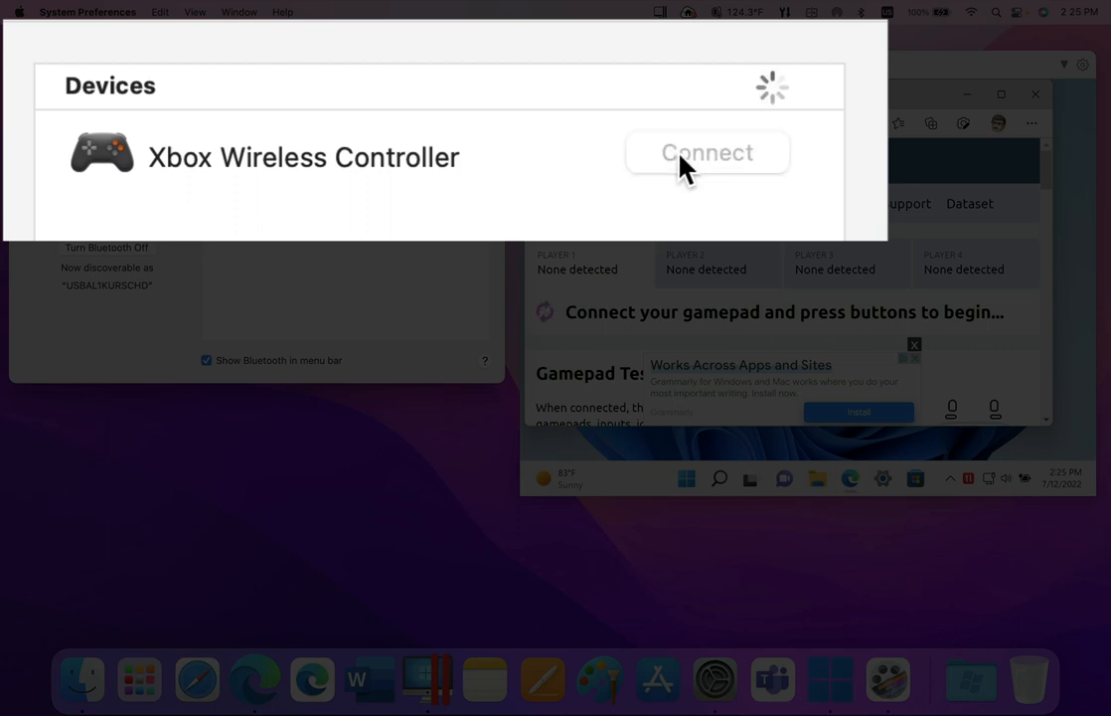
pyautogui.click(432, 144)
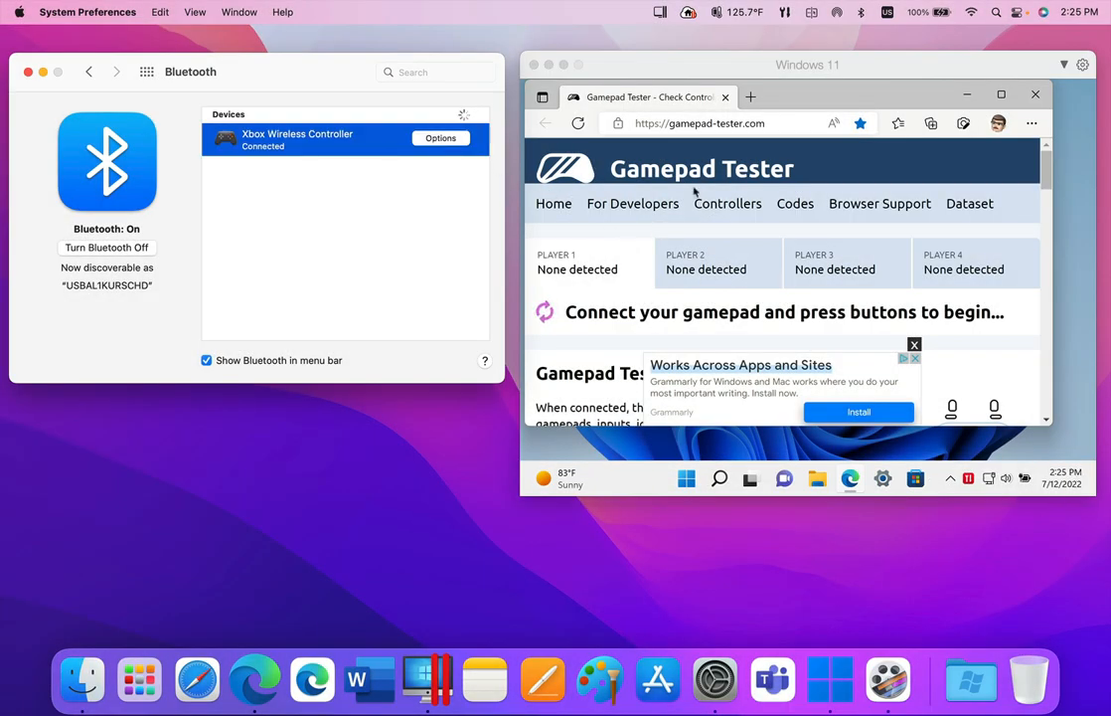
# - Focus the Windows 11 VM so Gamepad Tester picks up the Xbox Controller as Player 1
pyautogui.click(798, 107)
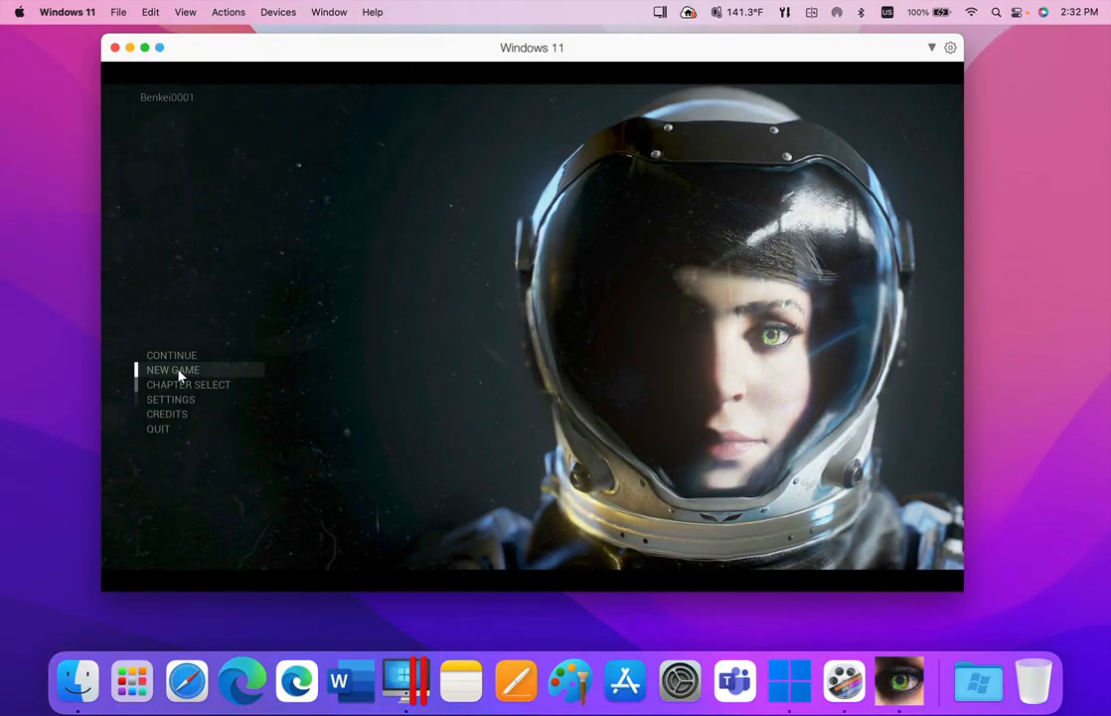
# - Choose NEW GAME in The Turing Test's main menu and let the first level load
pyautogui.click(179, 370)
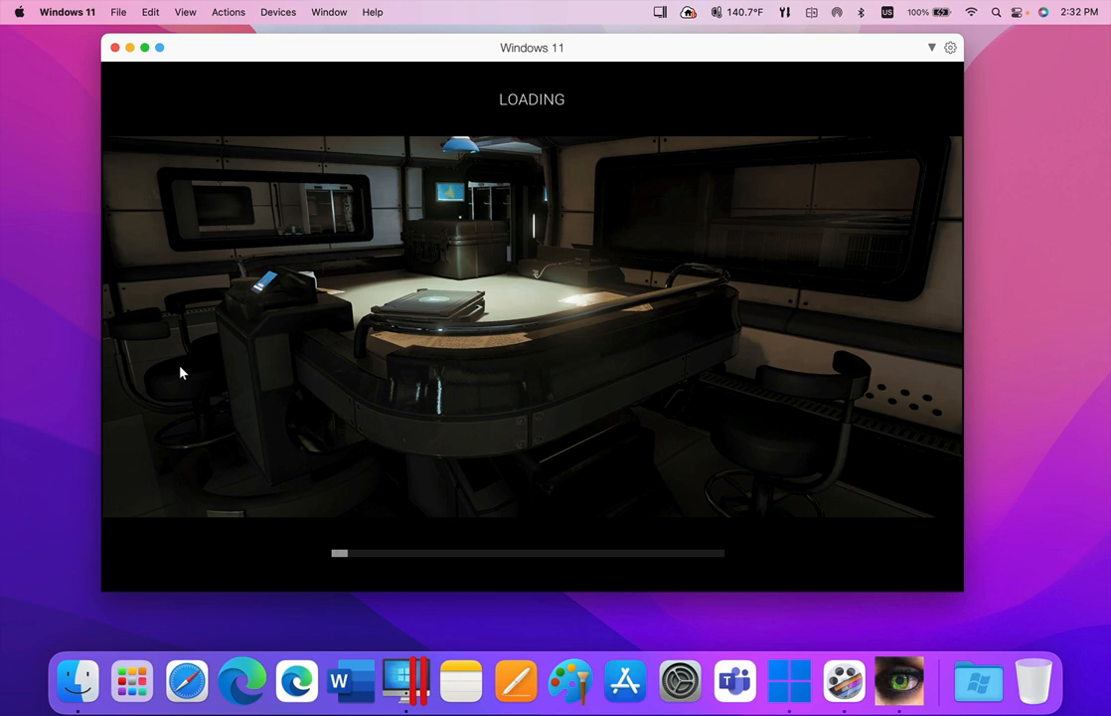